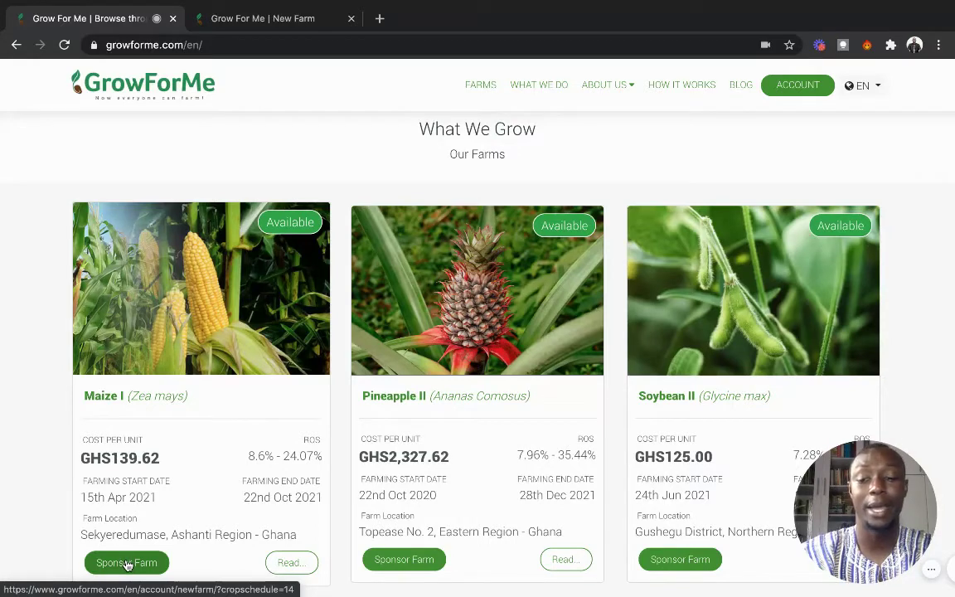
Step: Start a new farm sponsorship with the GFMSB102/21 Soybean II crop schedule and enter a name for the farm
{"action": "left_click", "coordinate": [127, 564]}
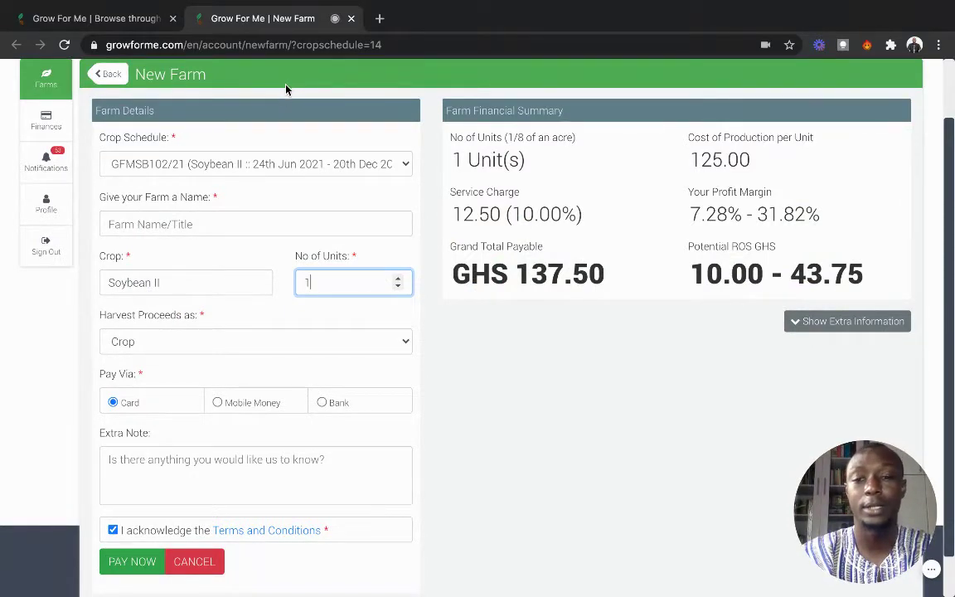
{"action": "left_click", "coordinate": [298, 166]}
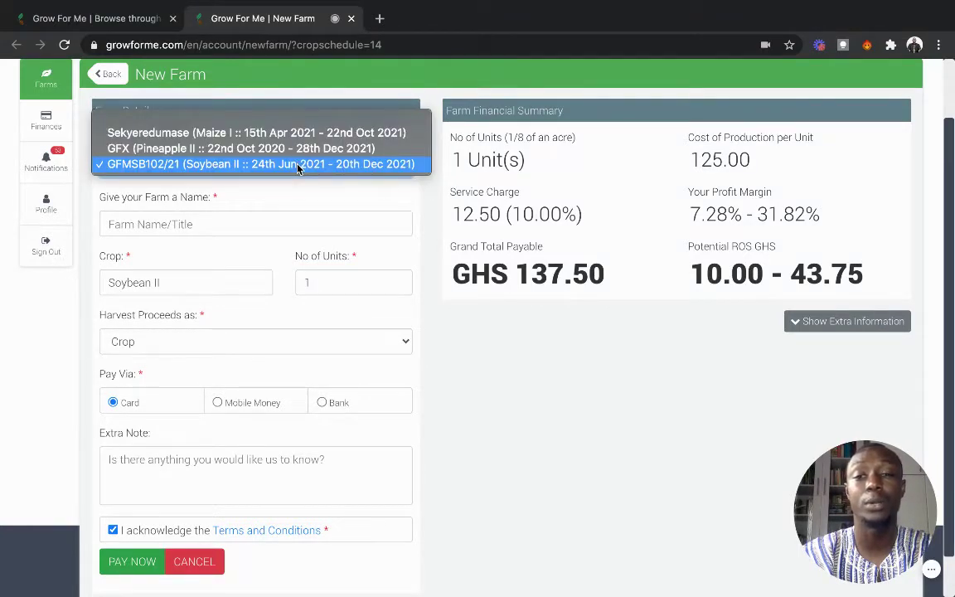
{"action": "left_click", "coordinate": [360, 164]}
{"action": "left_click", "coordinate": [295, 221]}
{"action": "type", "text": "Nana's"}
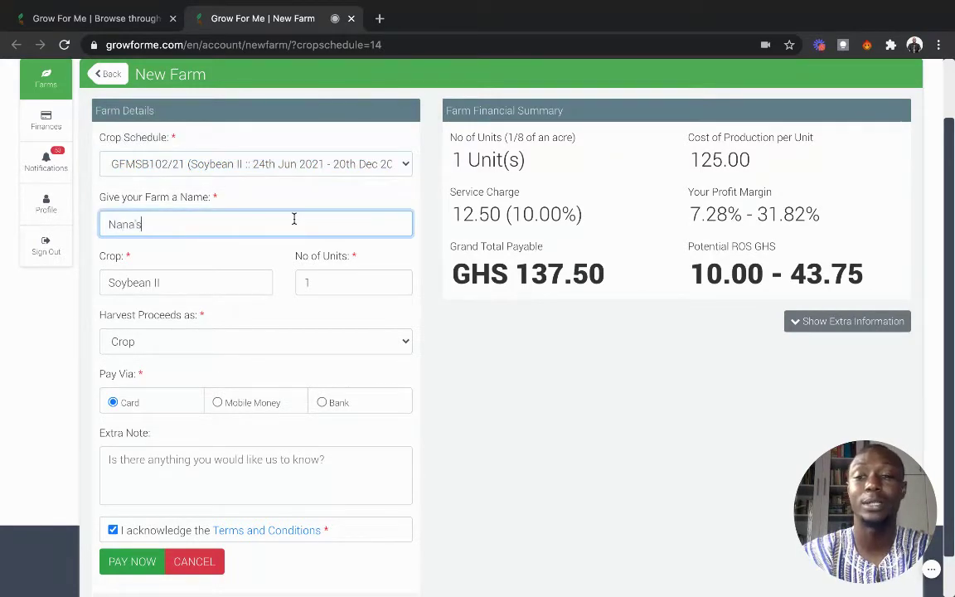
Step: Set the number of units to 8 and have the harvest proceeds paid out as Cash
{"action": "left_click", "coordinate": [398, 279]}
{"action": "left_click", "coordinate": [398, 279]}
{"action": "left_click", "coordinate": [398, 279]}
{"action": "left_click", "coordinate": [398, 279]}
{"action": "left_click", "coordinate": [398, 279]}
{"action": "left_click", "coordinate": [397, 280]}
{"action": "left_click", "coordinate": [397, 279]}
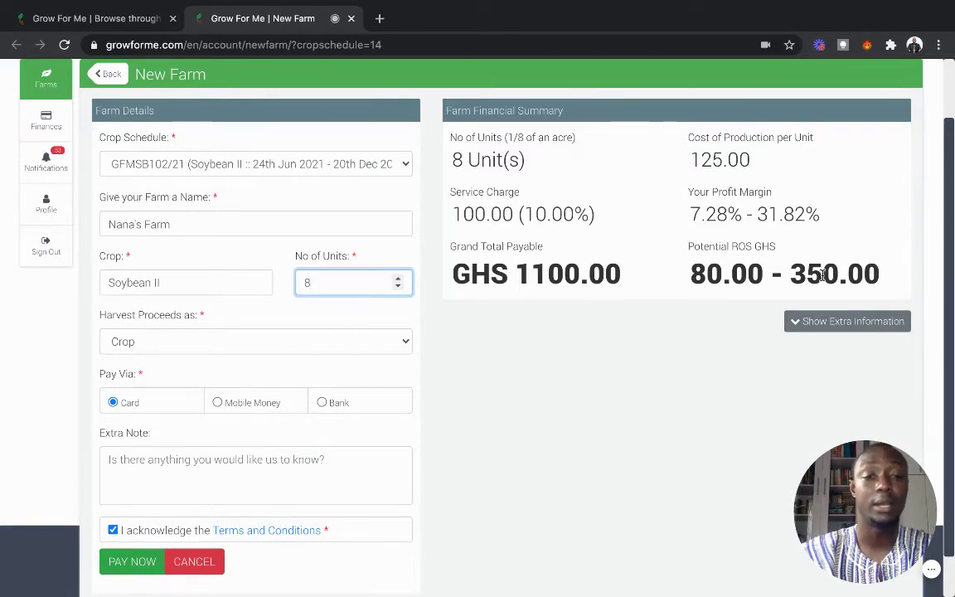
{"action": "left_click", "coordinate": [365, 342]}
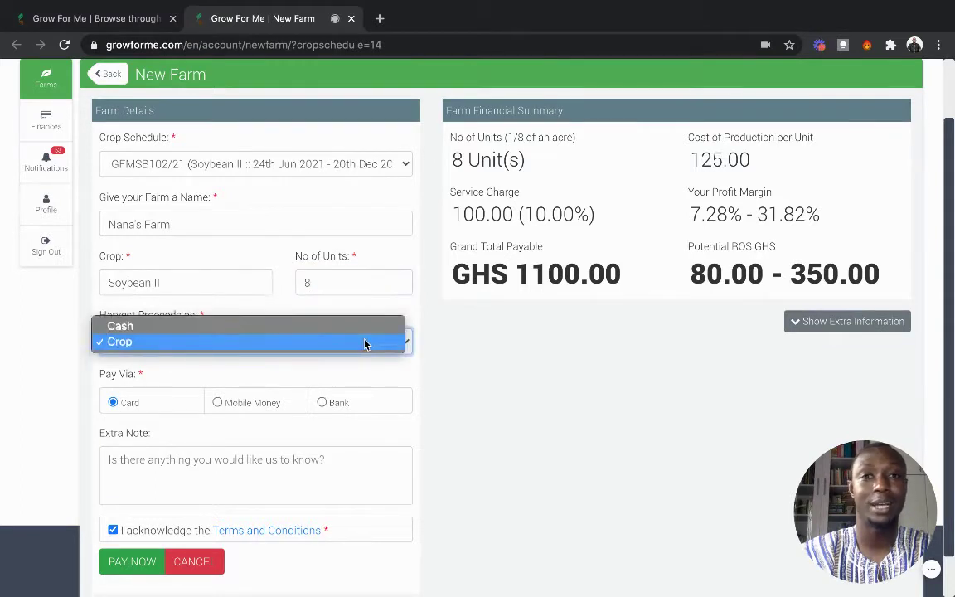
{"action": "left_click", "coordinate": [365, 336]}
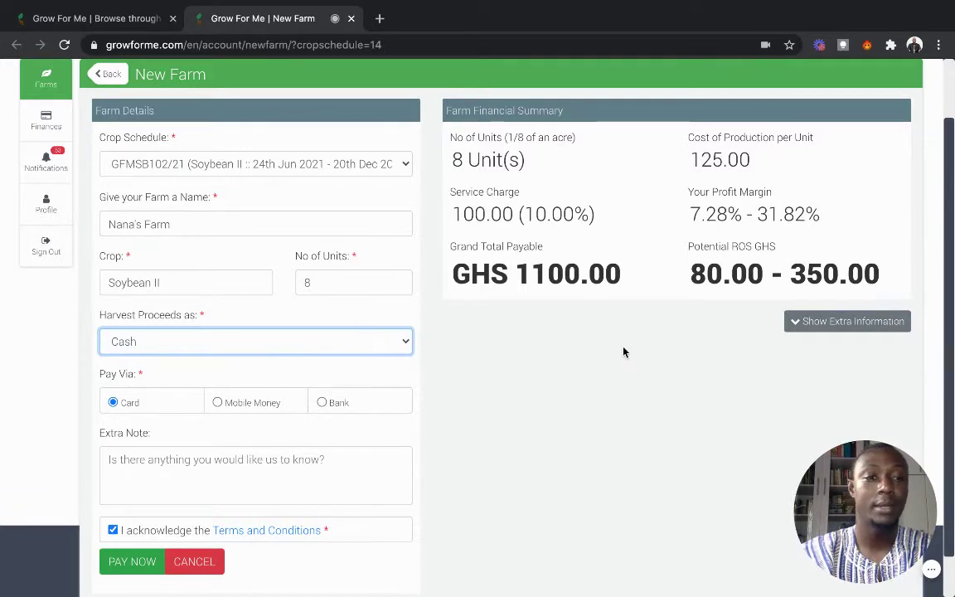
Step: Show the extra financial information, review the cost, revenue and profit calculations, and hide it again
{"action": "left_click", "coordinate": [810, 325]}
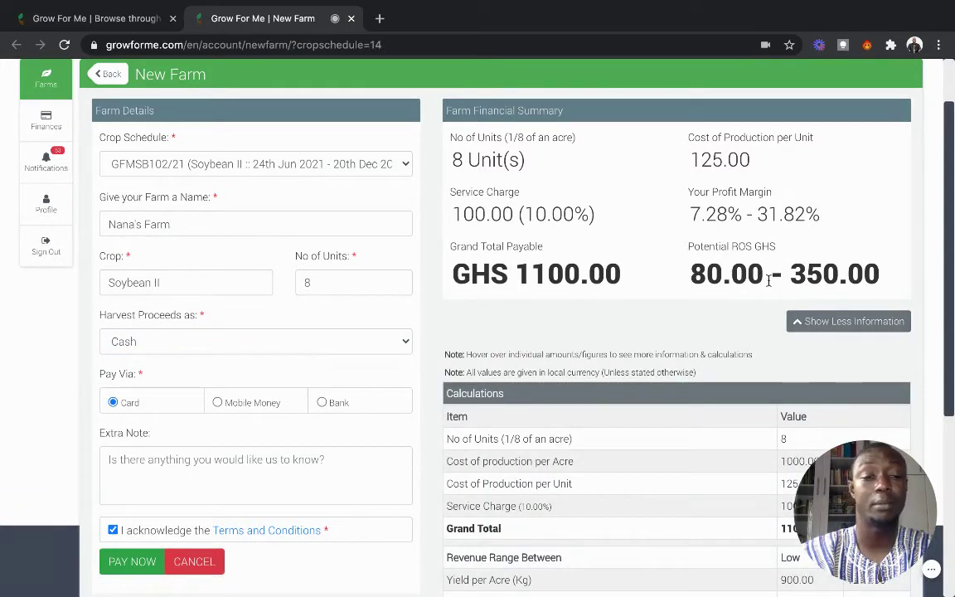
{"action": "scroll", "coordinate": [783, 282], "scroll_direction": "down", "scroll_amount": 4}
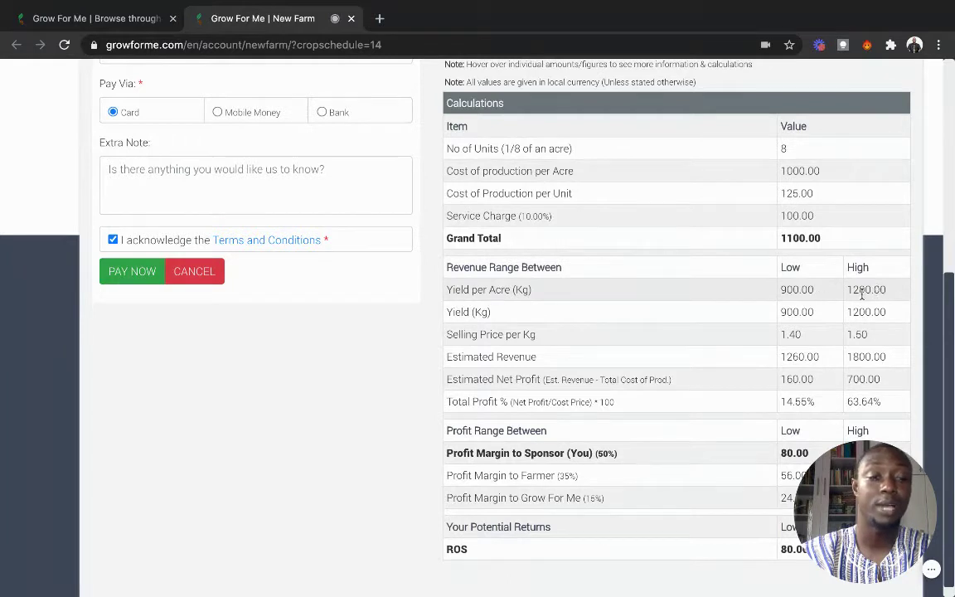
{"action": "scroll", "coordinate": [862, 338], "scroll_direction": "down", "scroll_amount": 1}
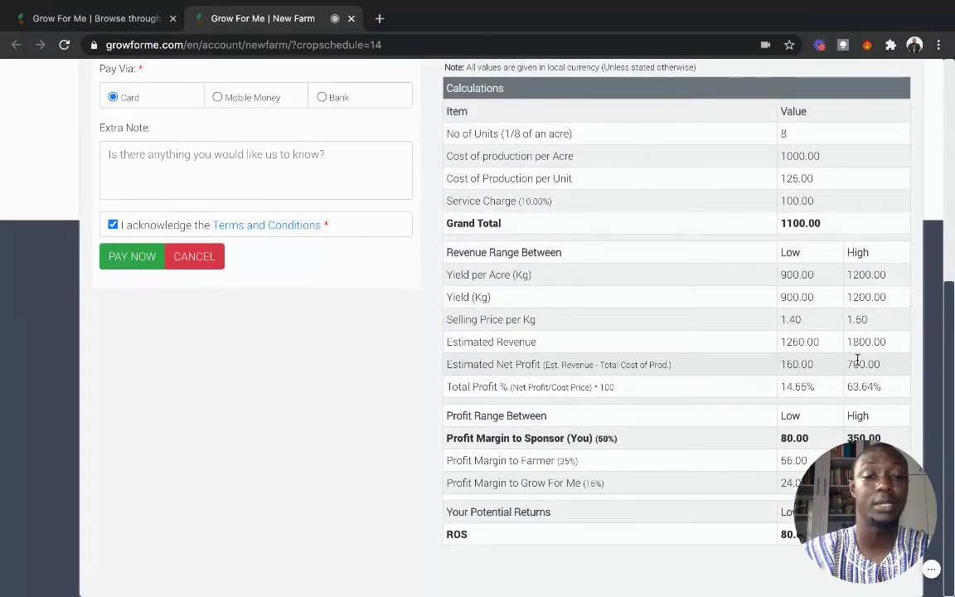
{"action": "mouse_move", "coordinate": [829, 364]}
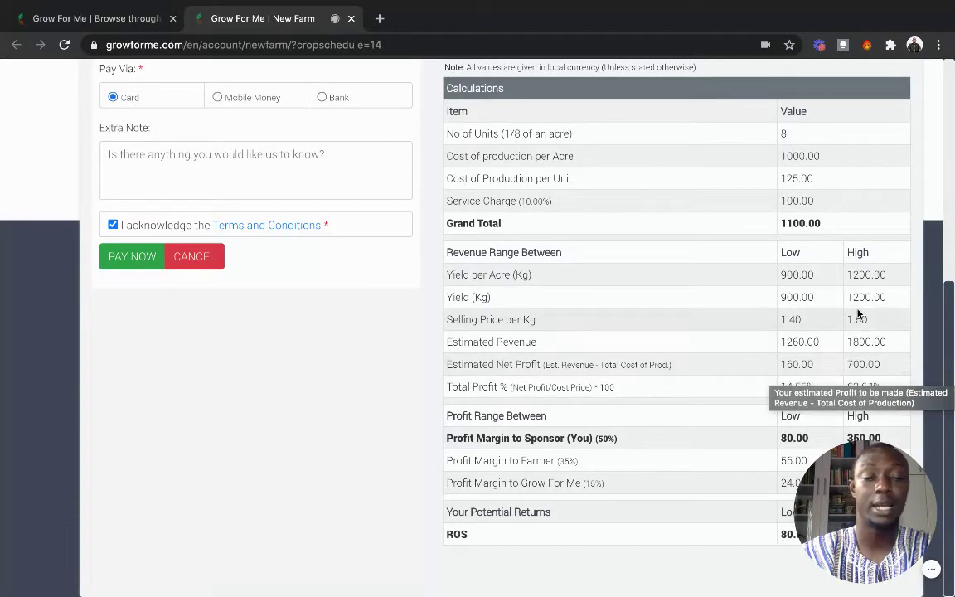
{"action": "scroll", "coordinate": [861, 212], "scroll_direction": "up", "scroll_amount": 2}
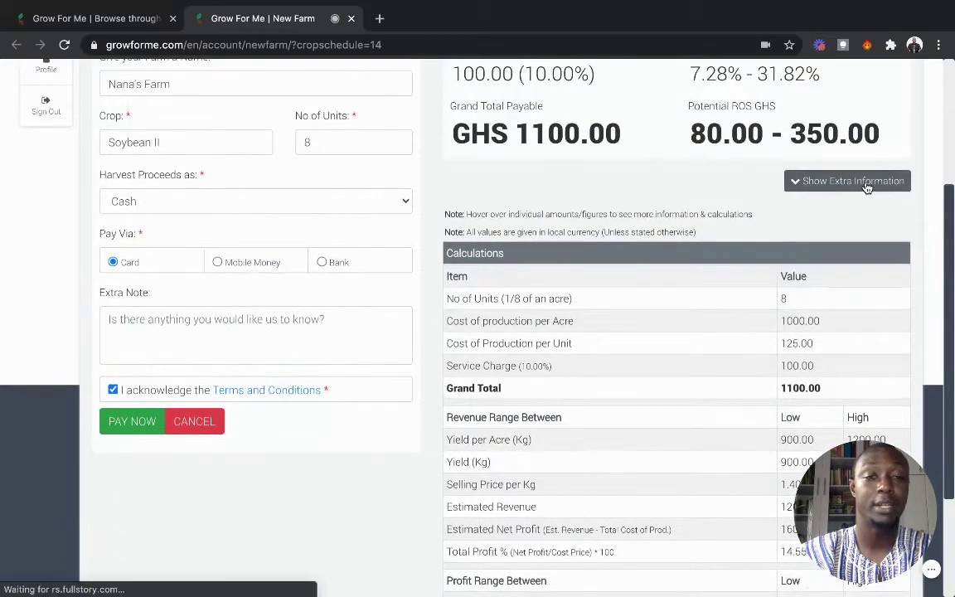
{"action": "left_click", "coordinate": [846, 180]}
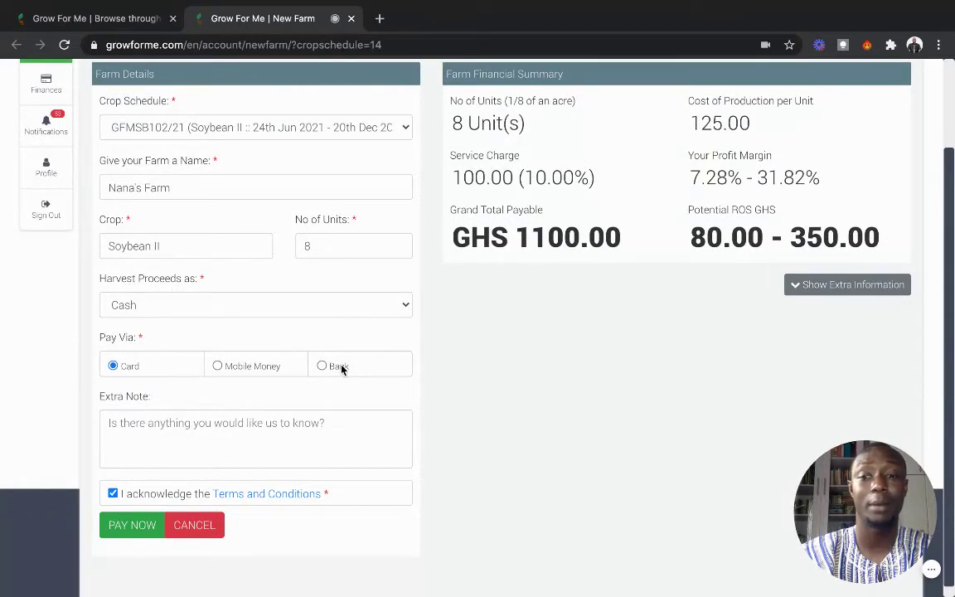
Step: Submit the new farm for card payment, choose International Issued(CC) as the payment method, and review the checkout form
{"action": "left_click", "coordinate": [118, 516]}
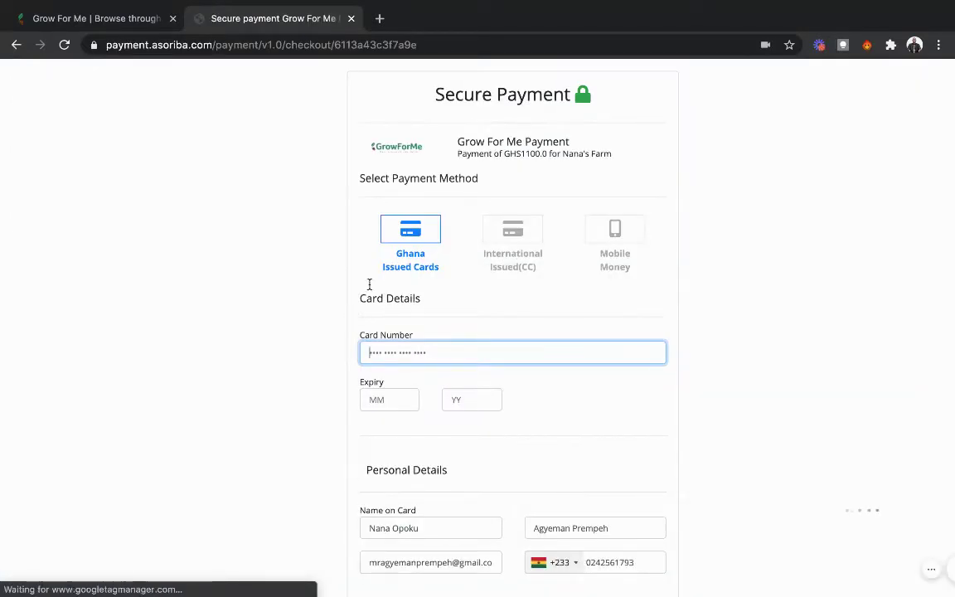
{"action": "left_click", "coordinate": [511, 235]}
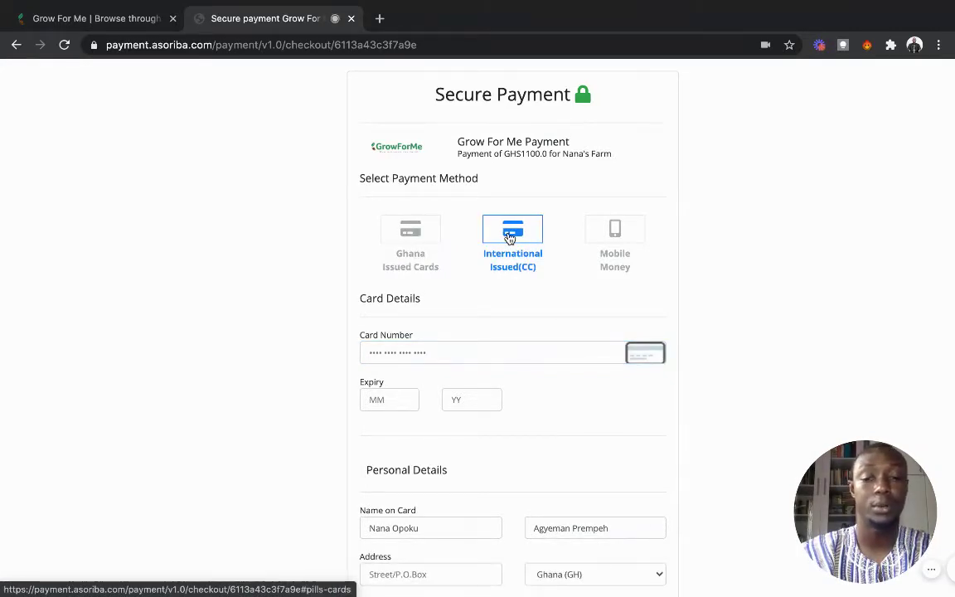
{"action": "scroll", "coordinate": [474, 367], "scroll_direction": "down", "scroll_amount": 3}
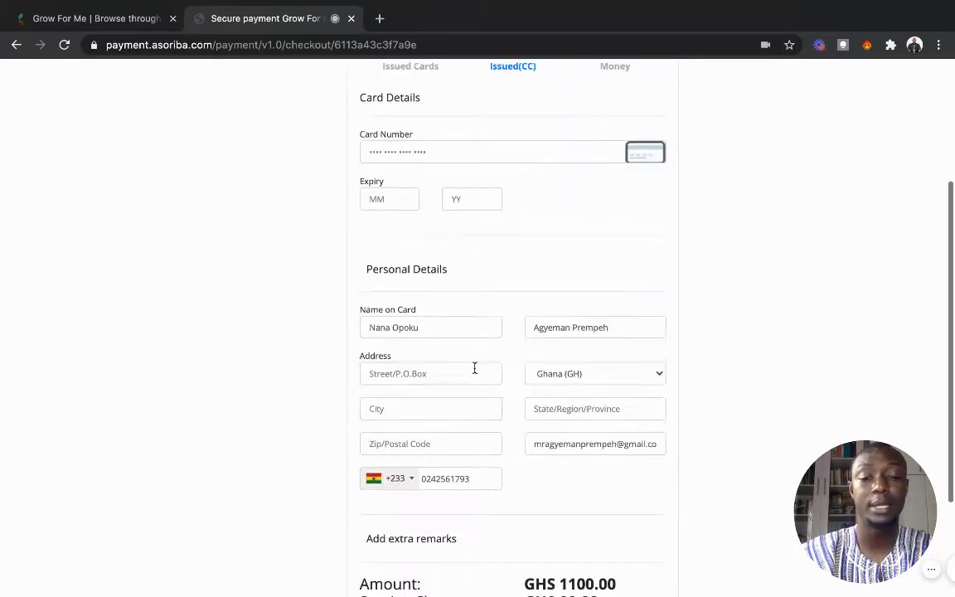
{"action": "scroll", "coordinate": [474, 367], "scroll_direction": "down", "scroll_amount": 3}
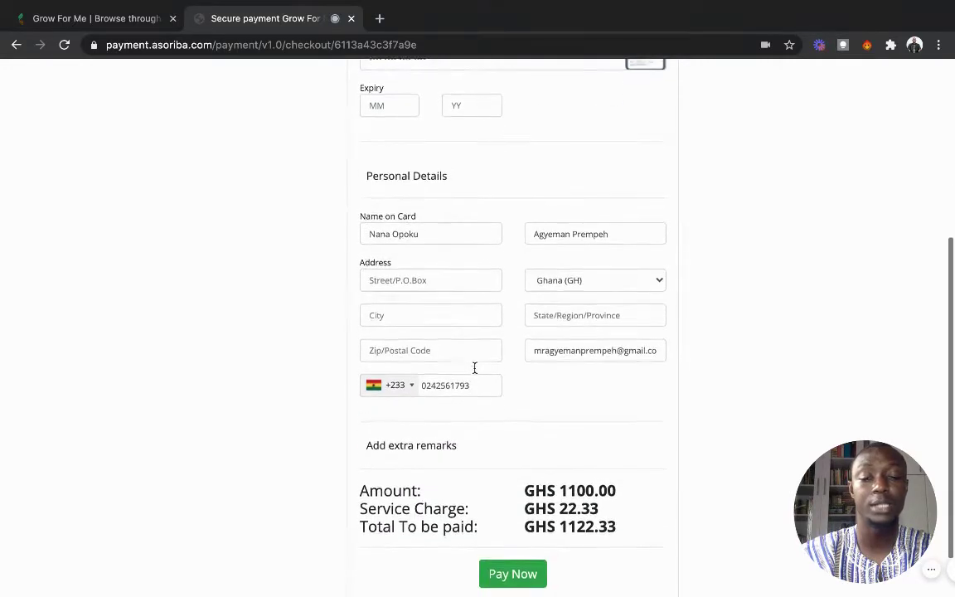
{"action": "scroll", "coordinate": [474, 371], "scroll_direction": "down", "scroll_amount": 1}
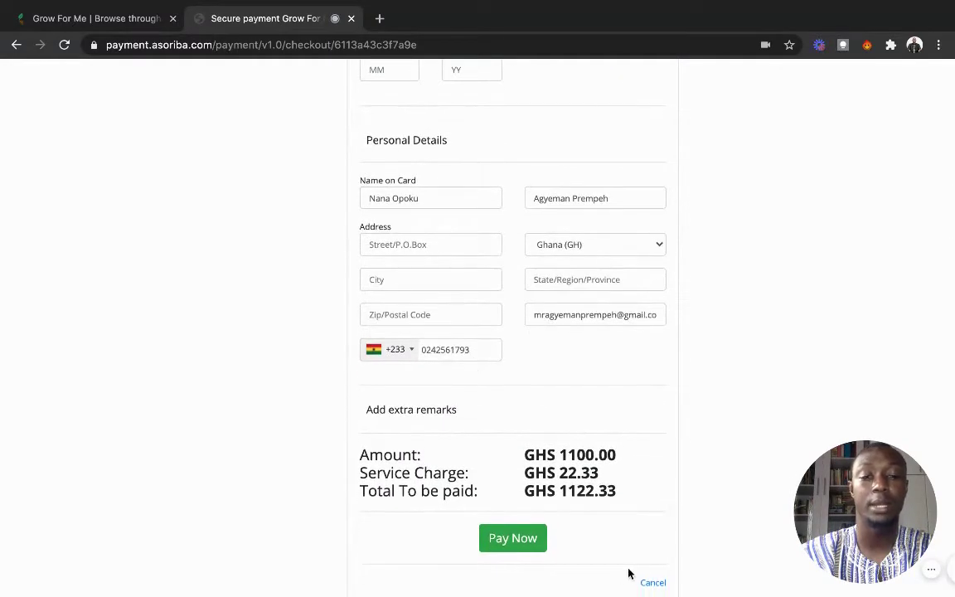
Step: Cancel the checkout, accept the redirect, and return from the unpaid farm to the list of farms
{"action": "left_click", "coordinate": [653, 582]}
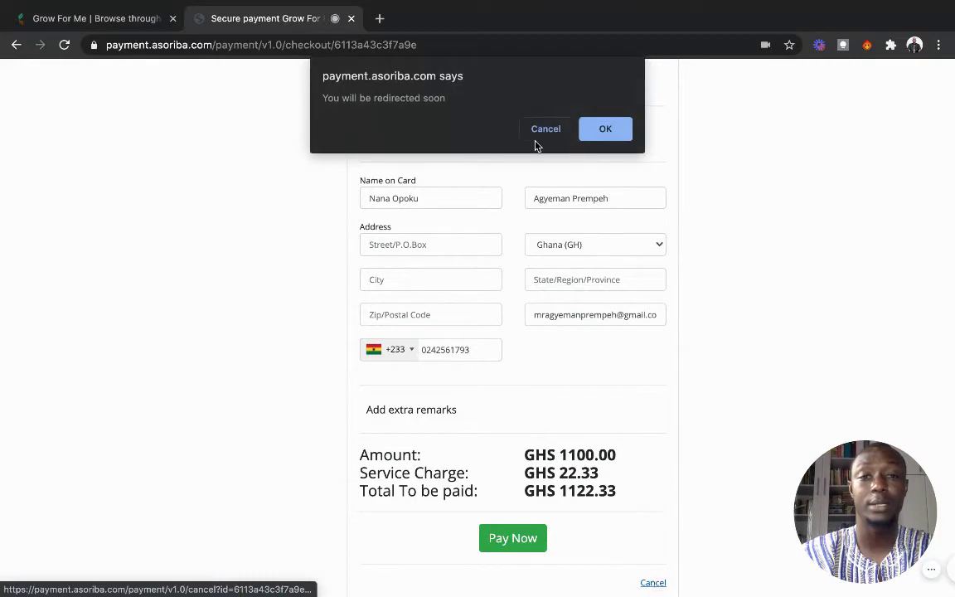
{"action": "left_click", "coordinate": [606, 133]}
{"action": "left_click", "coordinate": [146, 21]}
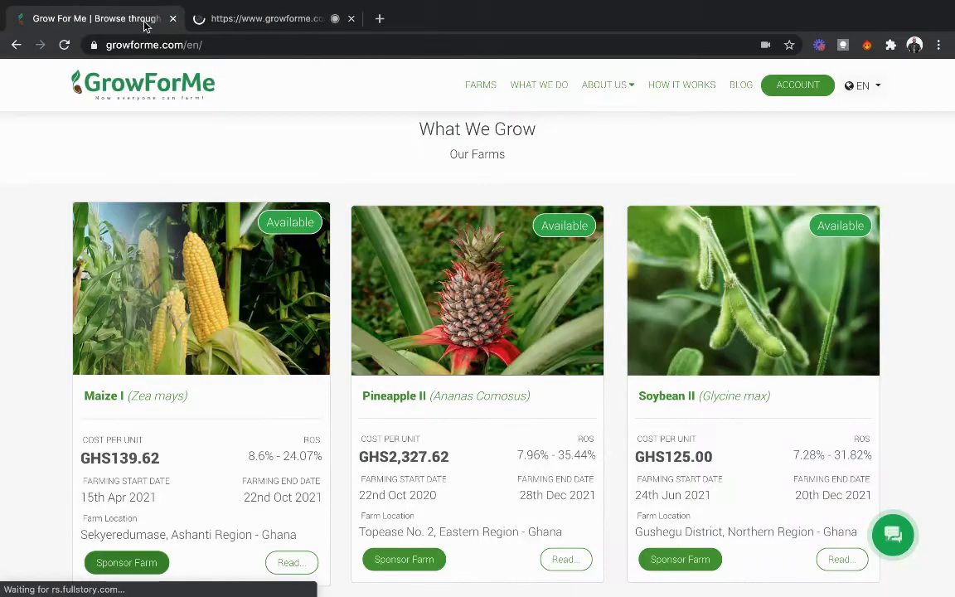
{"action": "key", "text": "ctrl+Tab"}
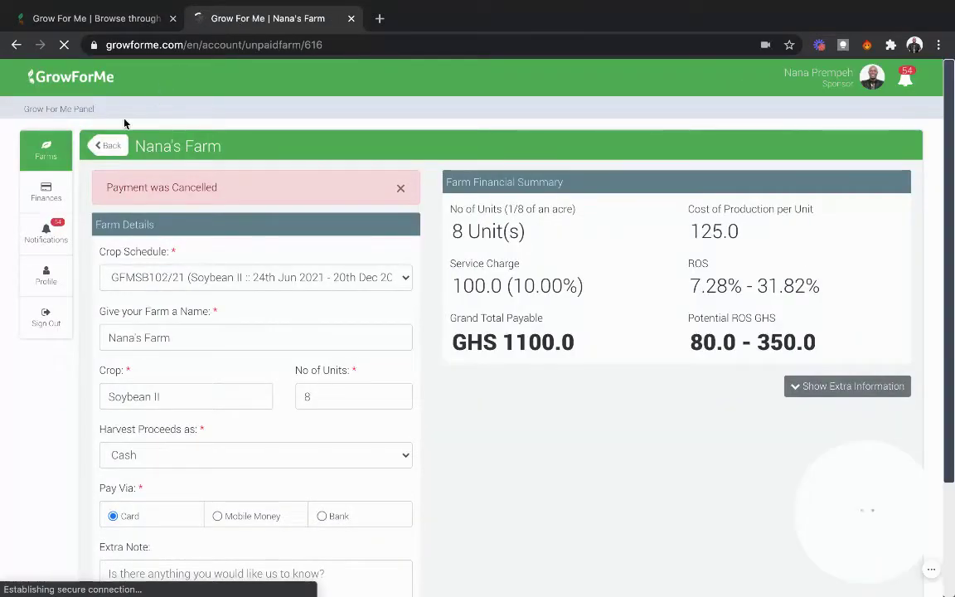
{"action": "left_click", "coordinate": [112, 139]}
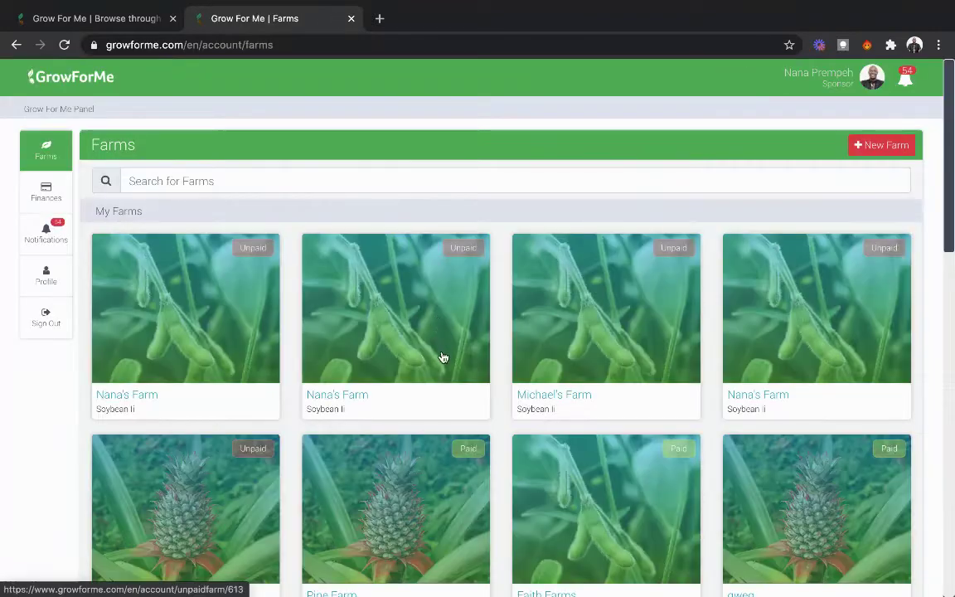
Step: Open the paid soybean farm Faith Farms and examine its details and financial calculations
{"action": "scroll", "coordinate": [443, 357], "scroll_direction": "down", "scroll_amount": 1}
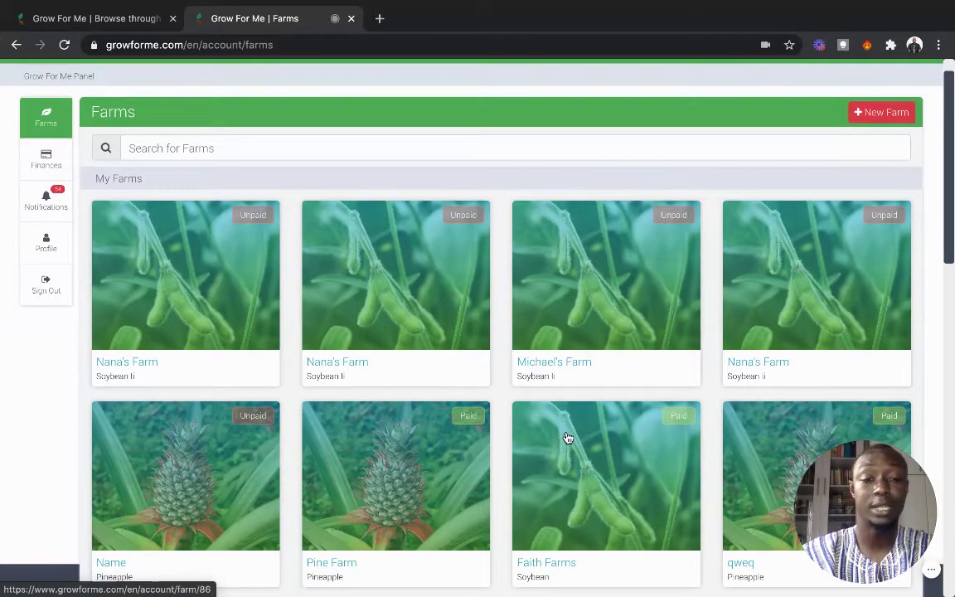
{"action": "scroll", "coordinate": [567, 437], "scroll_direction": "down", "scroll_amount": 1}
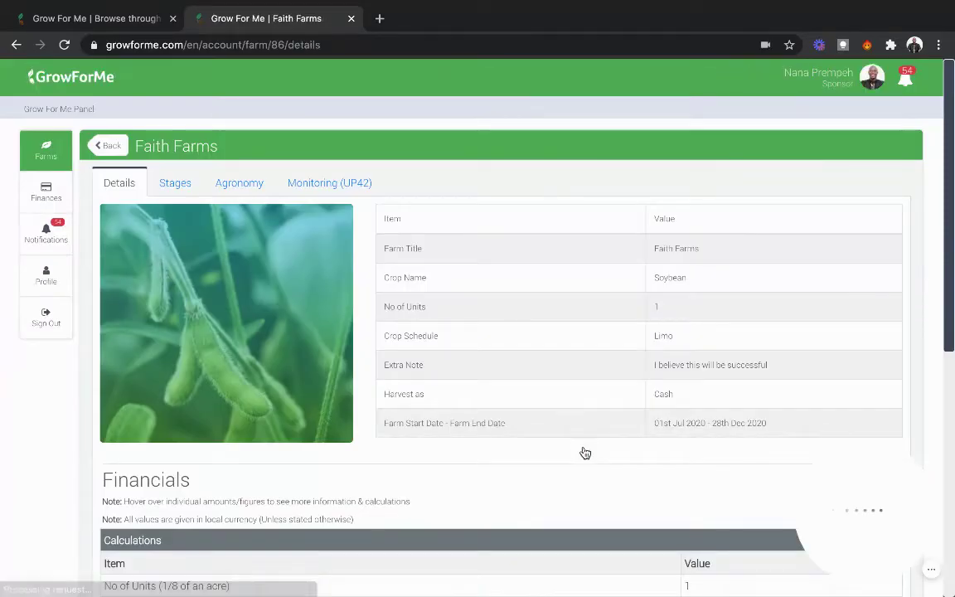
{"action": "scroll", "coordinate": [584, 452], "scroll_direction": "down", "scroll_amount": 5}
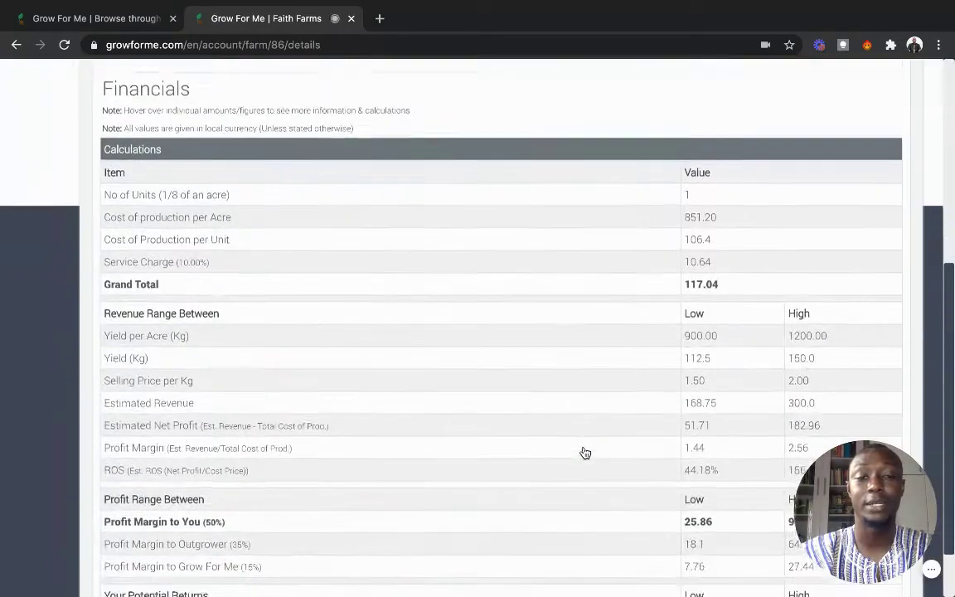
{"action": "scroll", "coordinate": [584, 453], "scroll_direction": "up", "scroll_amount": 5}
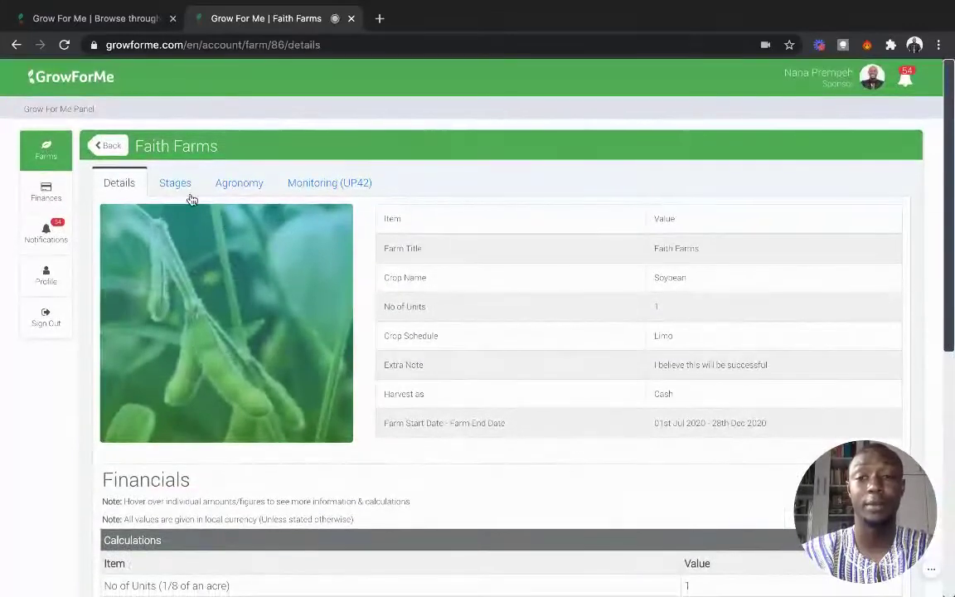
Step: Show the stages of Faith Farms and browse the Land Preparation photos at full size
{"action": "left_click", "coordinate": [180, 187]}
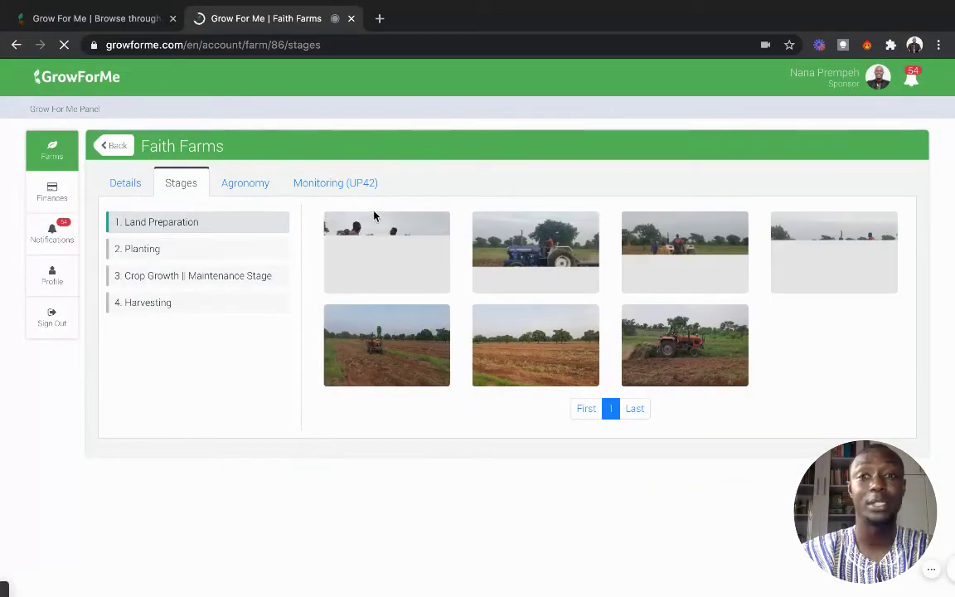
{"action": "left_click", "coordinate": [412, 222]}
{"action": "key", "text": "Right"}
{"action": "key", "text": "Right"}
{"action": "key", "text": "Right"}
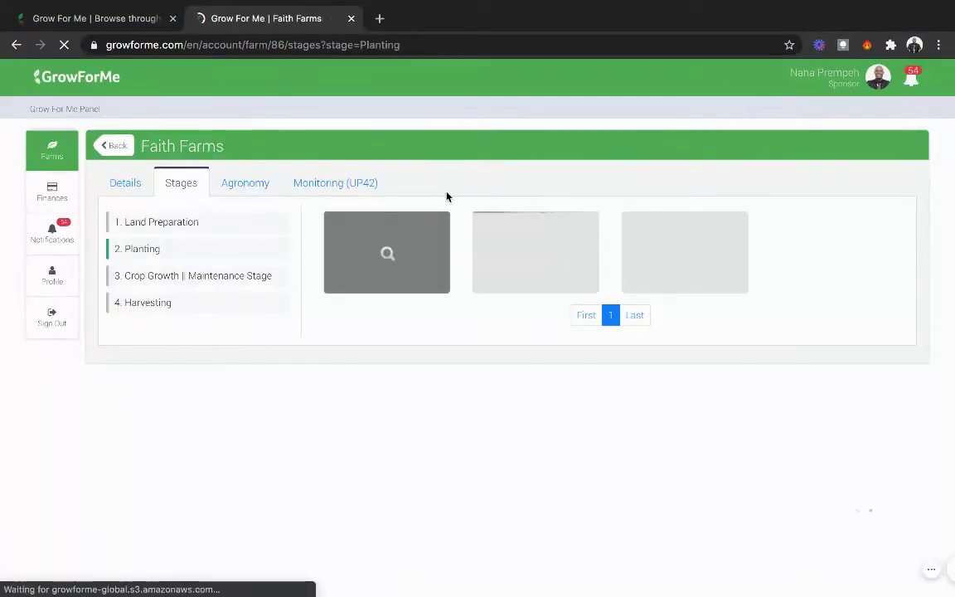
Step: Browse the Planting stage photos of Faith Farms at full size through the last one and close the viewer
{"action": "left_click", "coordinate": [424, 220]}
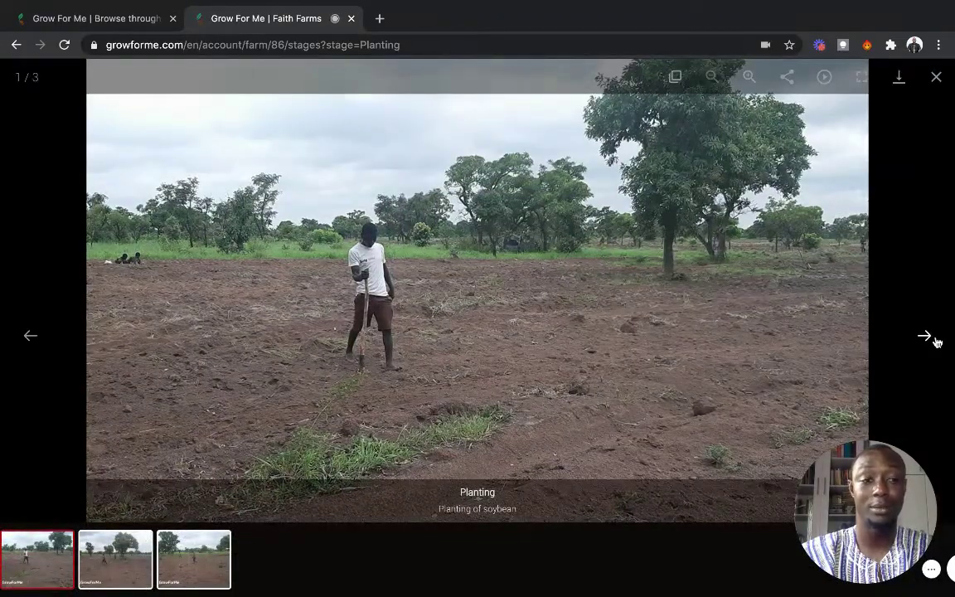
{"action": "left_click", "coordinate": [933, 339]}
{"action": "left_click", "coordinate": [933, 339]}
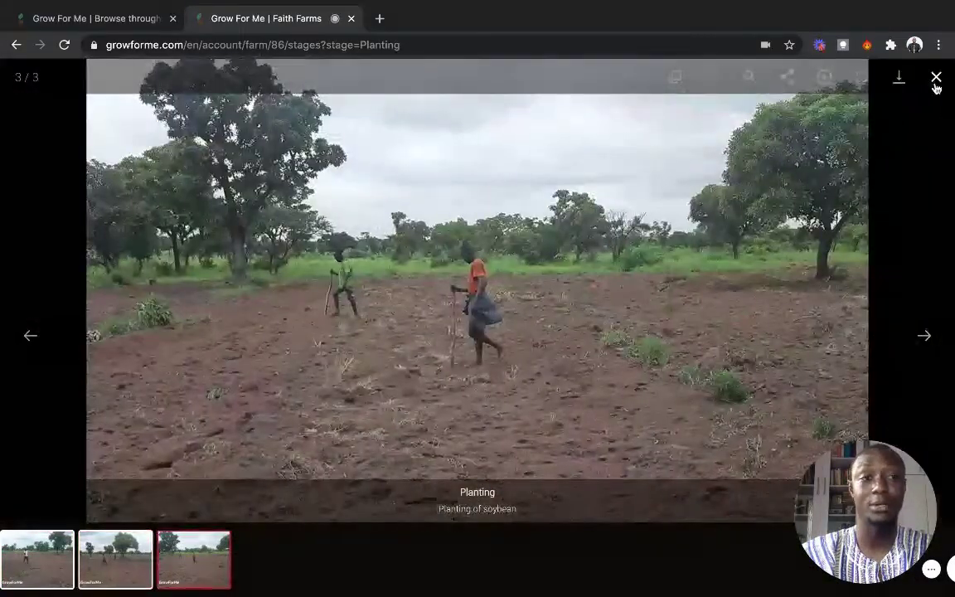
{"action": "left_click", "coordinate": [936, 78]}
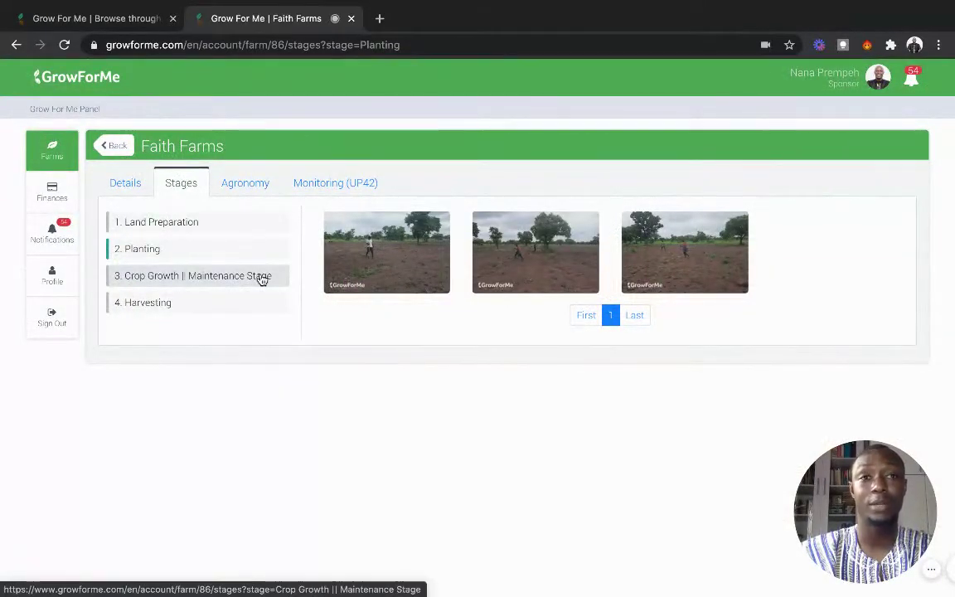
Step: Open the Crop Growth || Maintenance Stage of Faith Farms and browse its photos at full size
{"action": "left_click", "coordinate": [261, 277]}
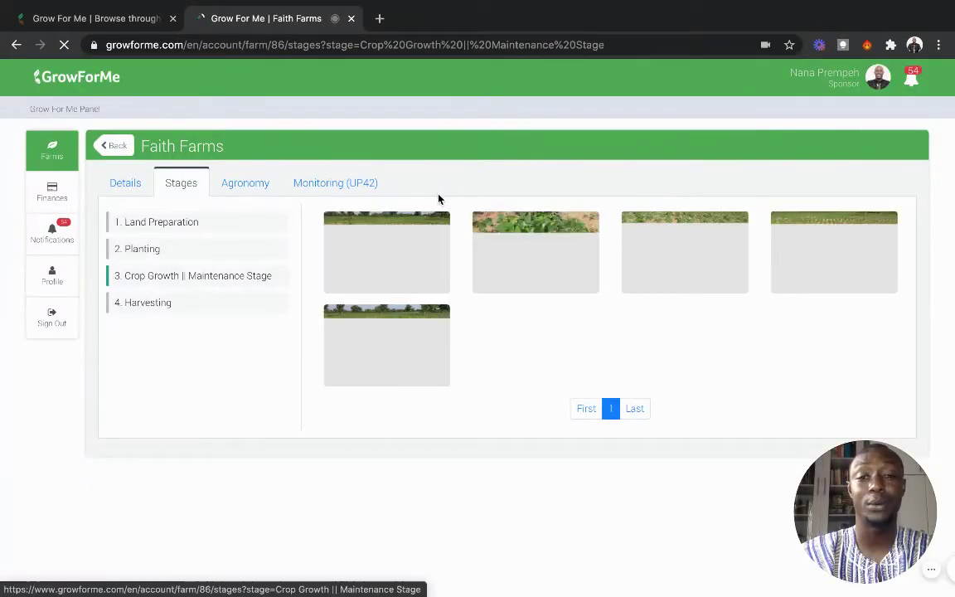
{"action": "left_click", "coordinate": [422, 239]}
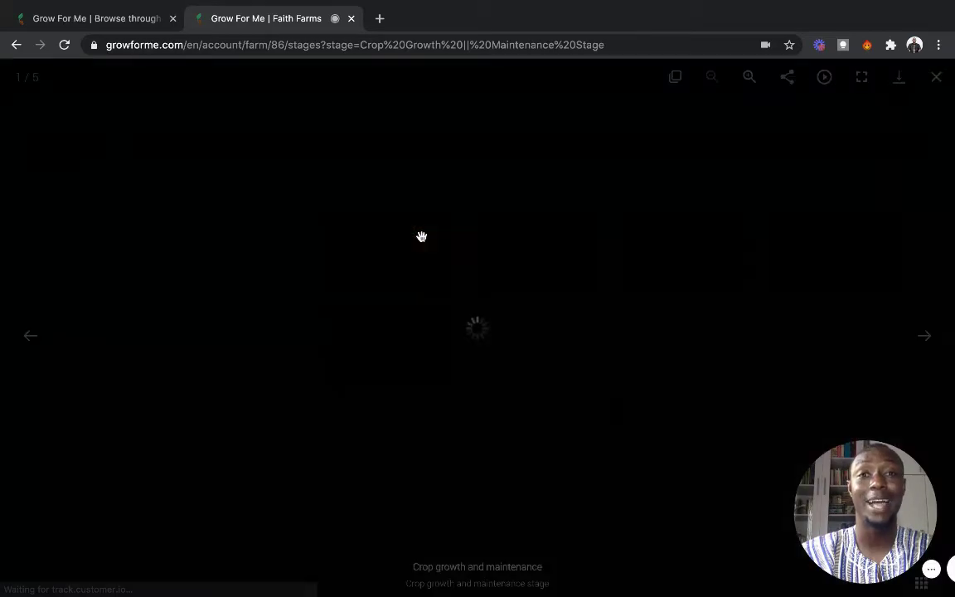
{"action": "left_click", "coordinate": [930, 343]}
{"action": "left_click", "coordinate": [930, 343]}
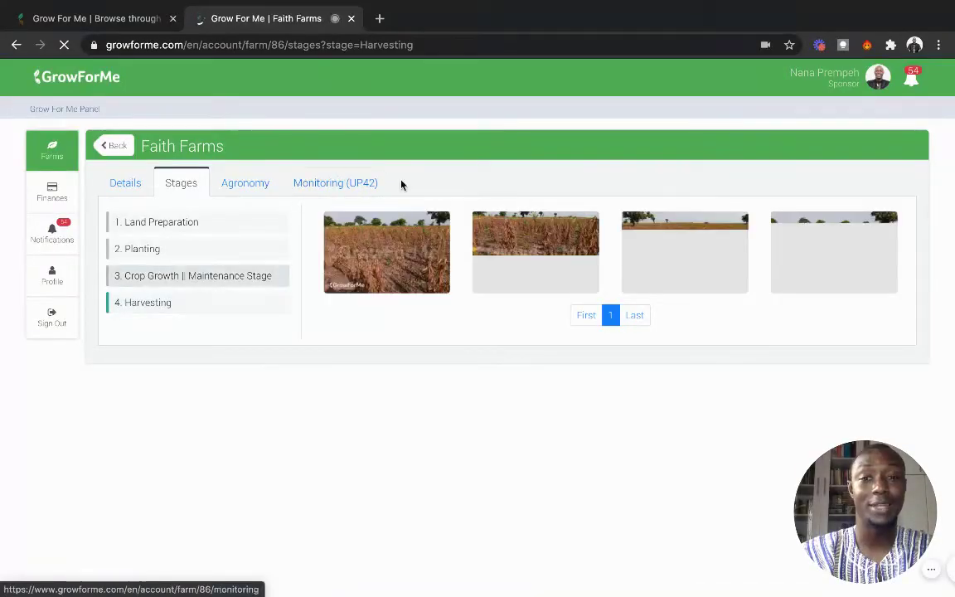
Step: Browse the Harvesting stage photos of Faith Farms at full size through the last one and close the viewer
{"action": "left_click", "coordinate": [396, 236]}
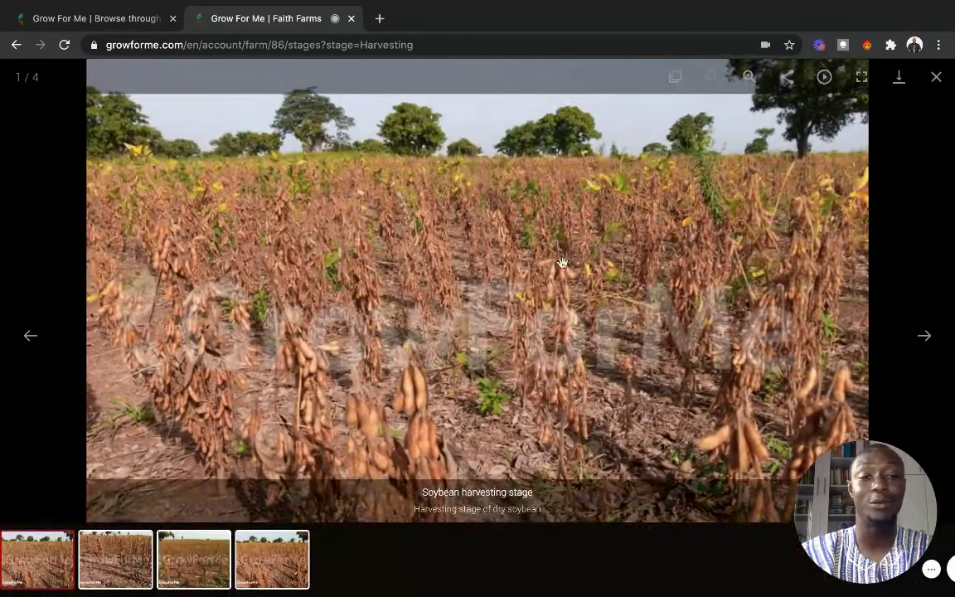
{"action": "left_click", "coordinate": [925, 336]}
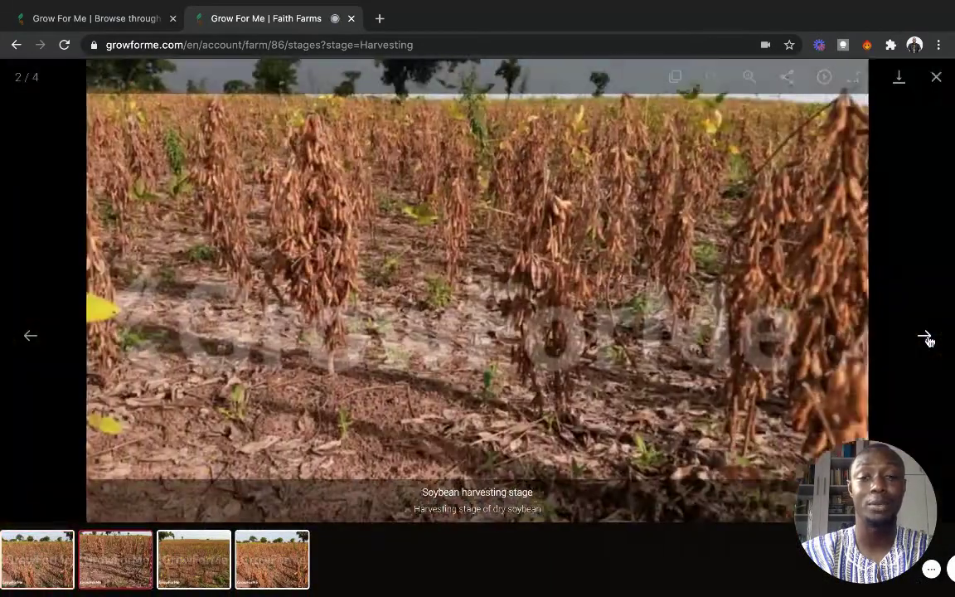
{"action": "left_click", "coordinate": [925, 337]}
{"action": "left_click", "coordinate": [925, 337]}
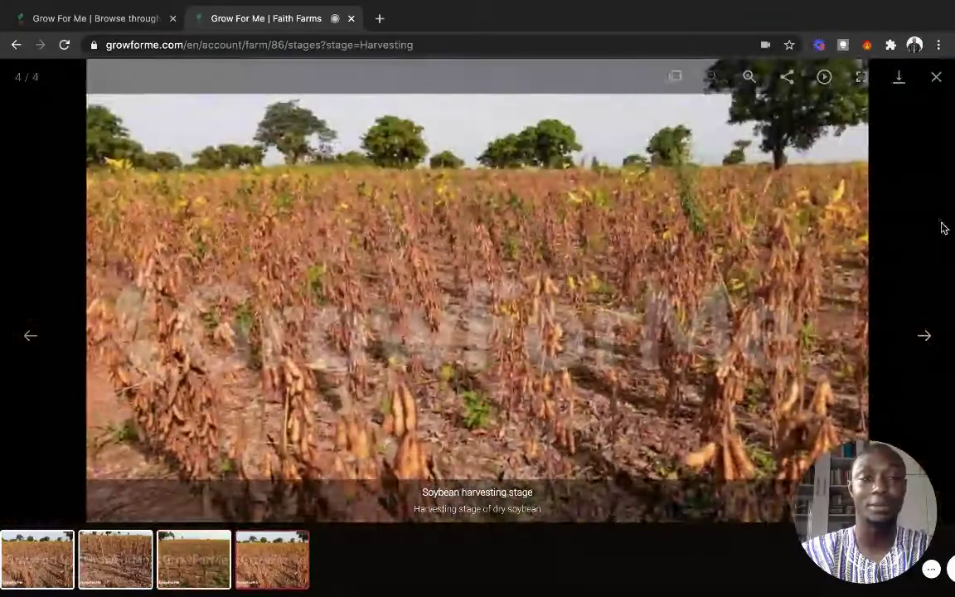
{"action": "left_click", "coordinate": [935, 78]}
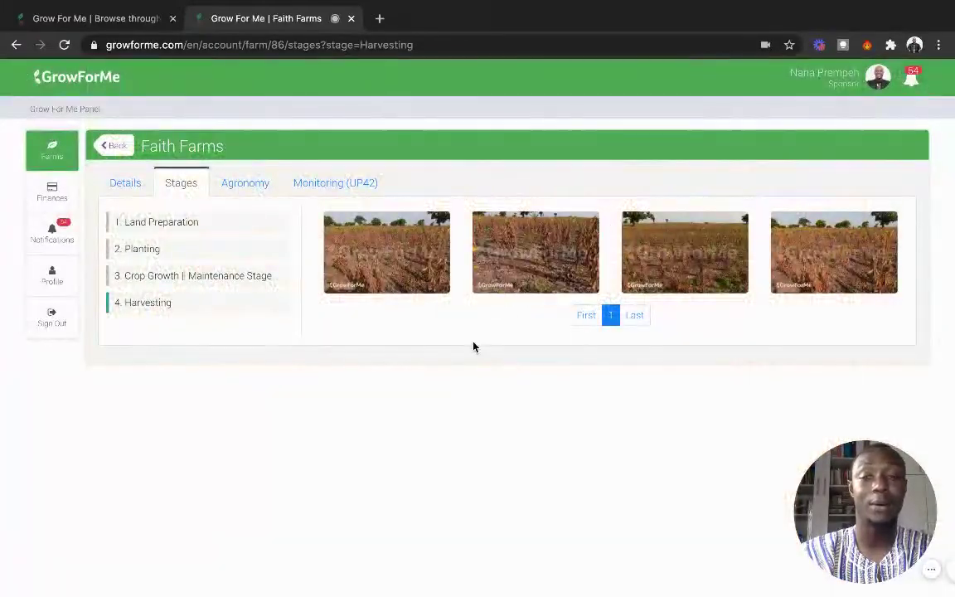
Step: Open the account's finances and view the payments, the bank details, the mobile money details and the referrals
{"action": "left_click", "coordinate": [39, 192]}
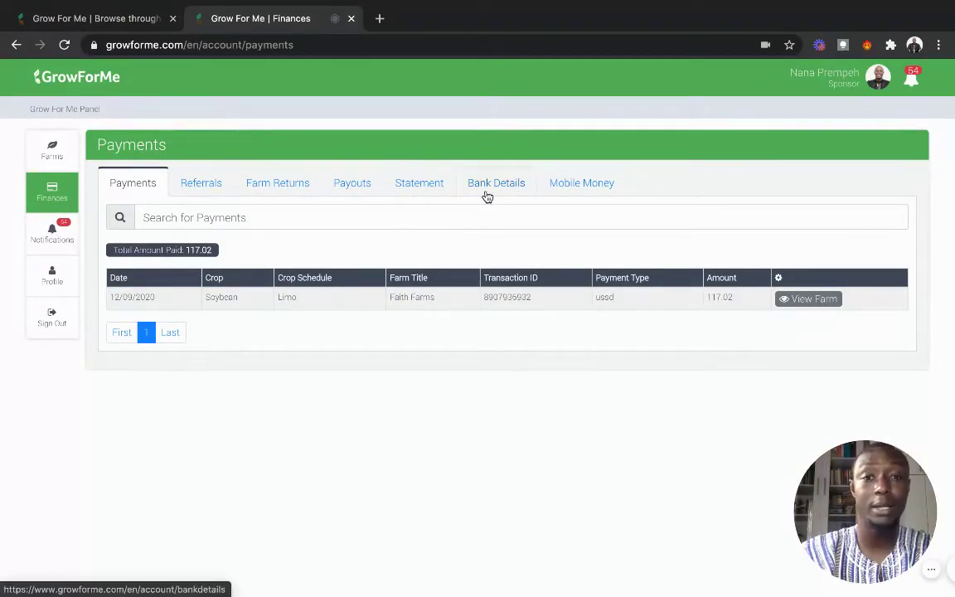
{"action": "left_click", "coordinate": [487, 196]}
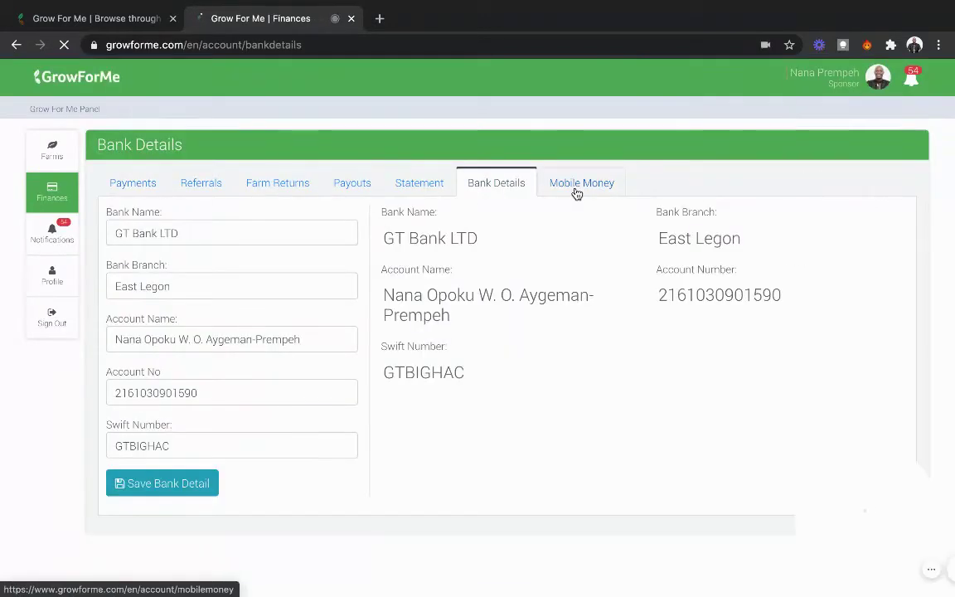
{"action": "left_click", "coordinate": [580, 183]}
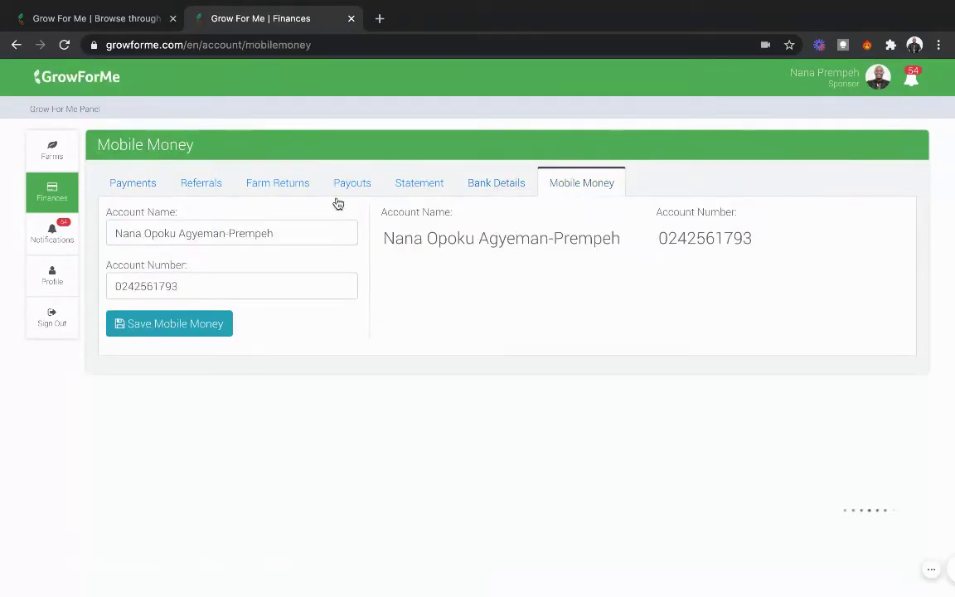
{"action": "left_click", "coordinate": [212, 185]}
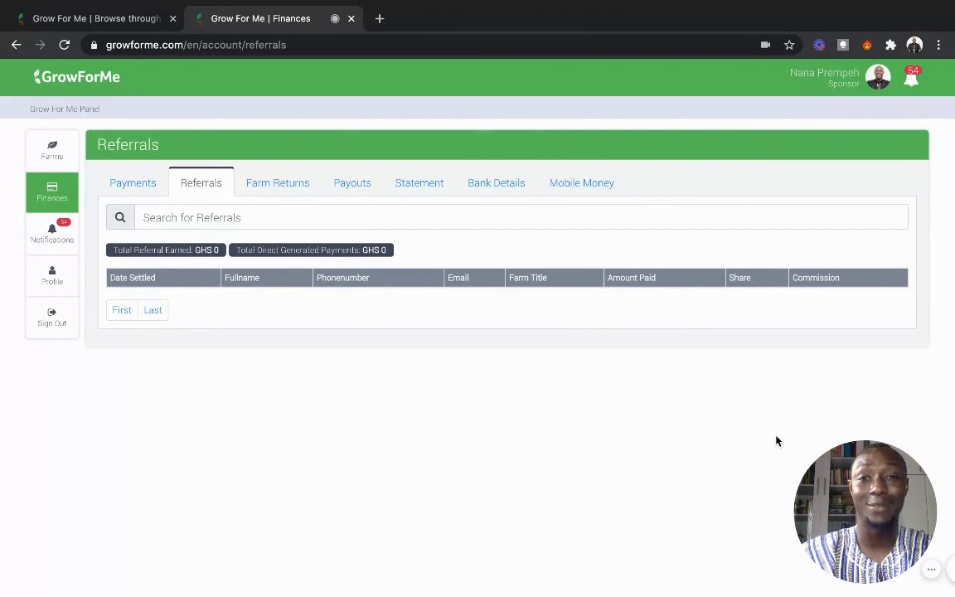
{"action": "left_click_drag", "start_coordinate": [855, 465], "coordinate": [800, 423]}
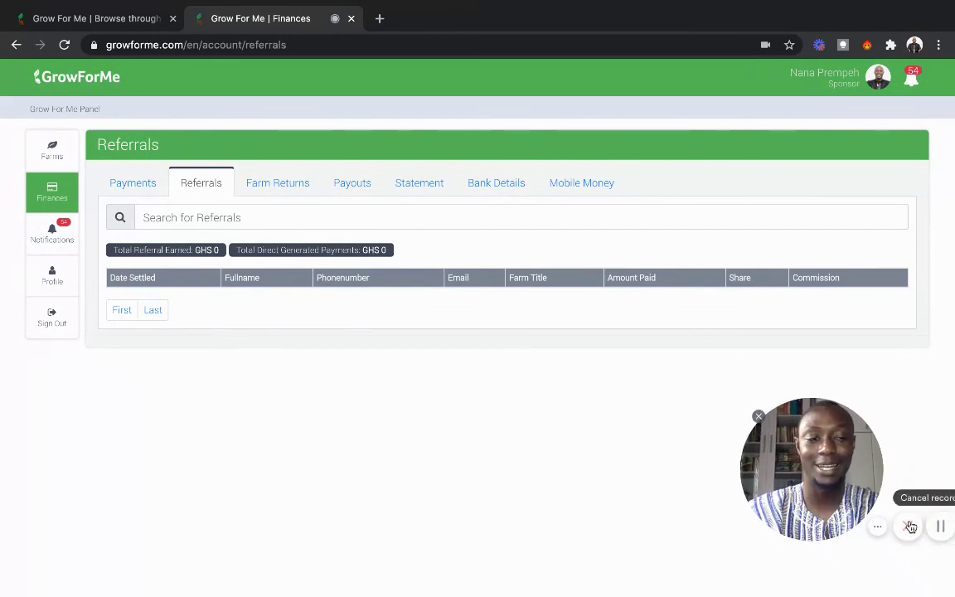